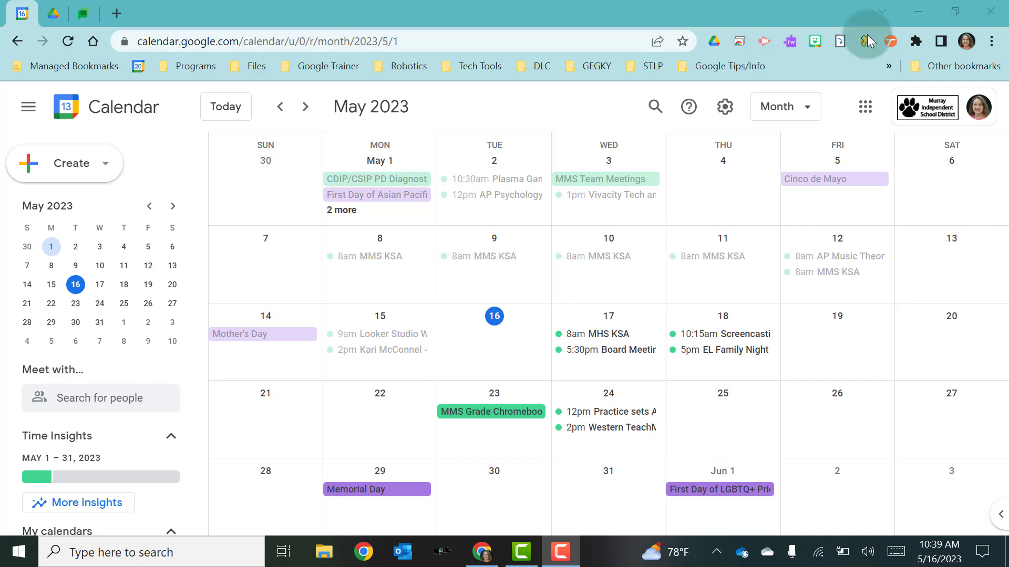
# Look over the available Google apps and the calendars listed under My calendars
pyautogui.click(866, 107)
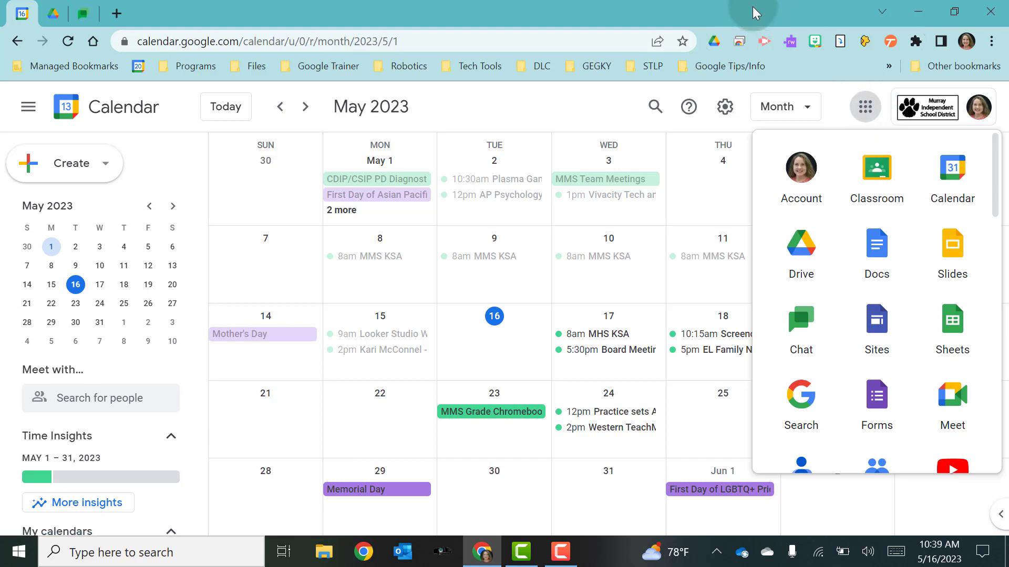
pyautogui.click(502, 111)
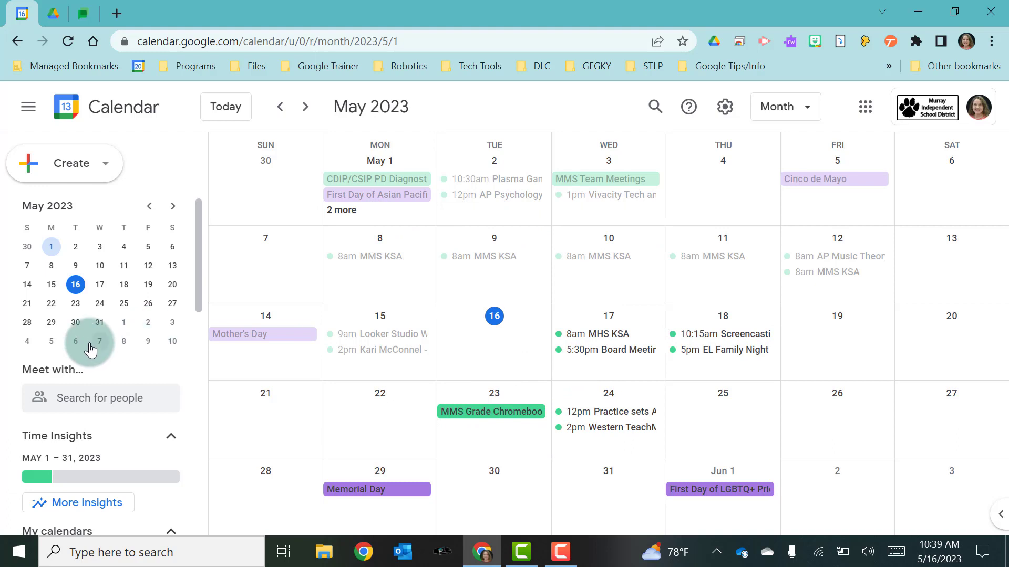
pyautogui.scroll(-3, 86, 342)
pyautogui.moveTo(49, 380)
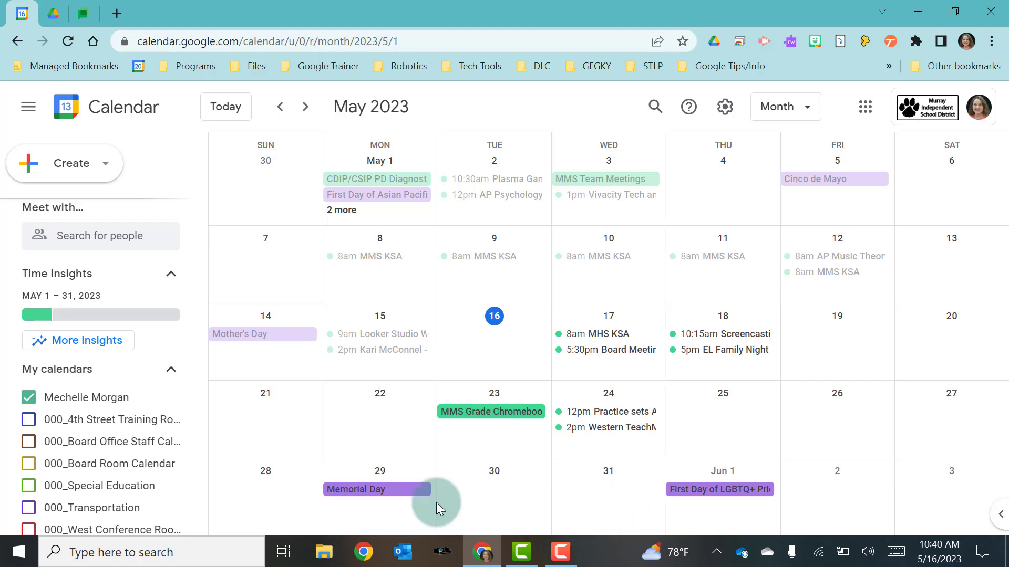
pyautogui.scroll(-3, 135, 431)
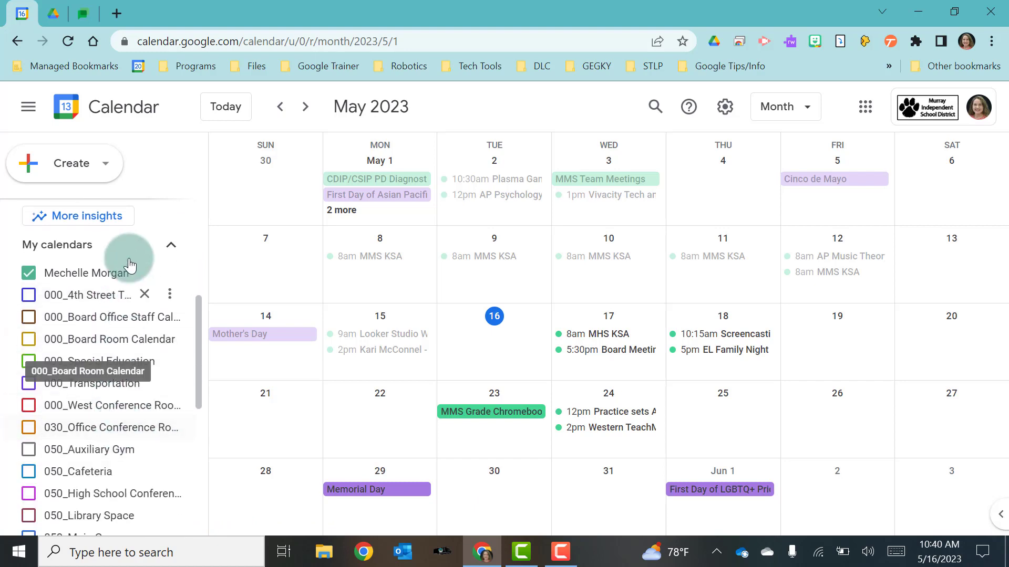
pyautogui.scroll(-3, 136, 462)
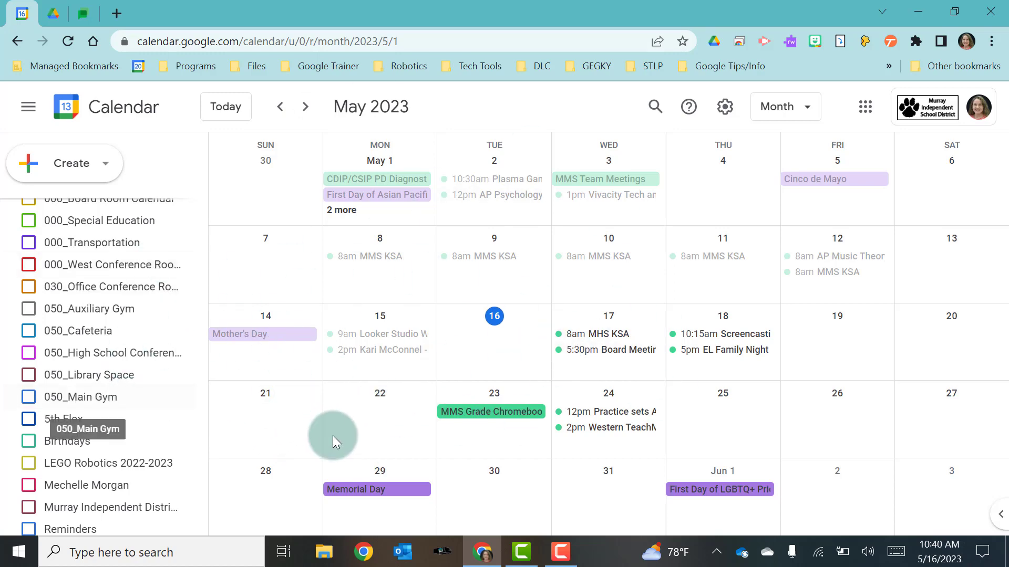
# Browse the month grid back to March 2023 and return to May 2023
pyautogui.scroll(2, 332, 435)
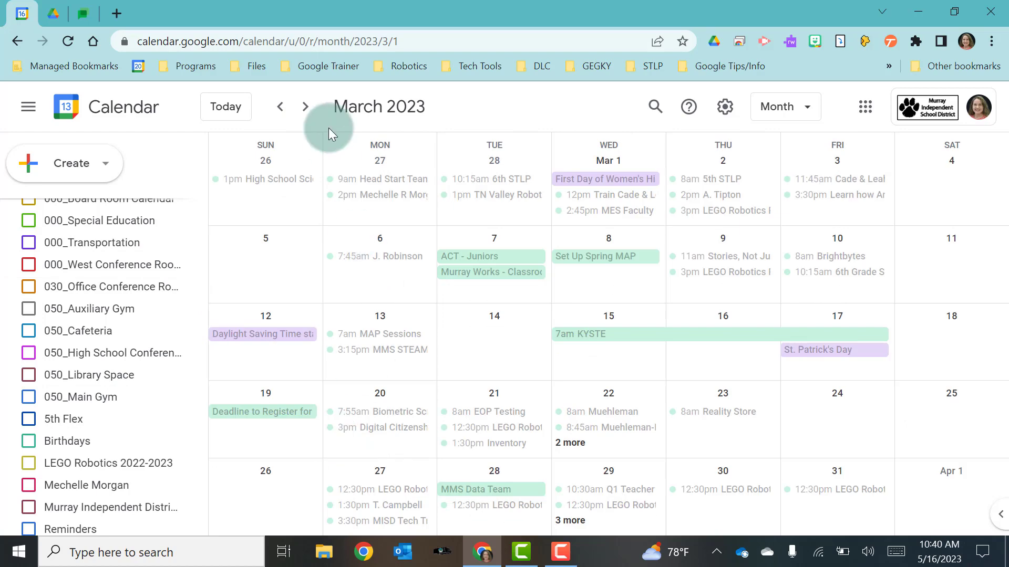
pyautogui.click(304, 108)
pyautogui.click(304, 109)
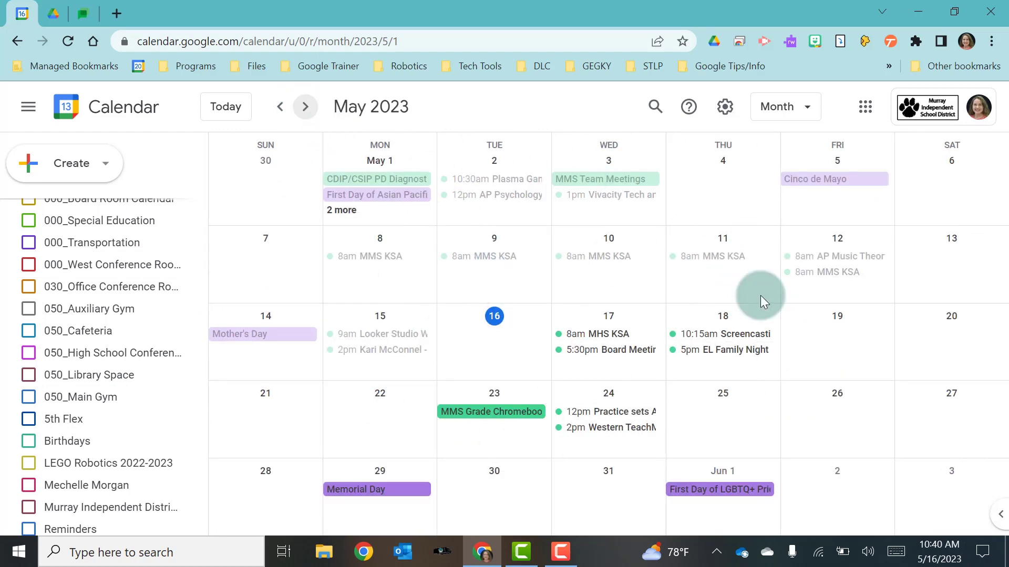
# Show May 16, 2023 in day view and look through its hours
pyautogui.click(810, 111)
pyautogui.click(792, 147)
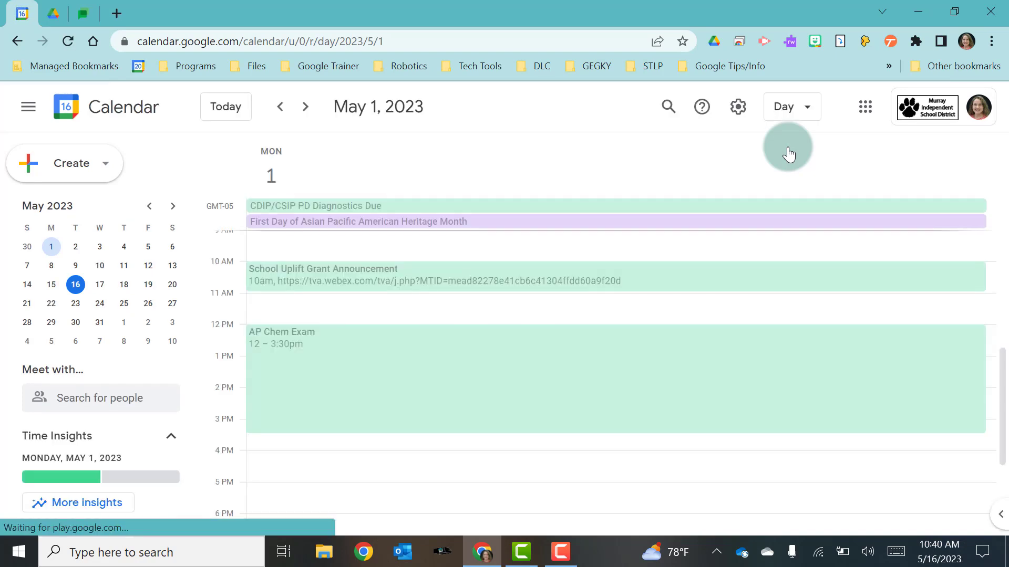
pyautogui.click(76, 285)
pyautogui.scroll(-3, 606, 379)
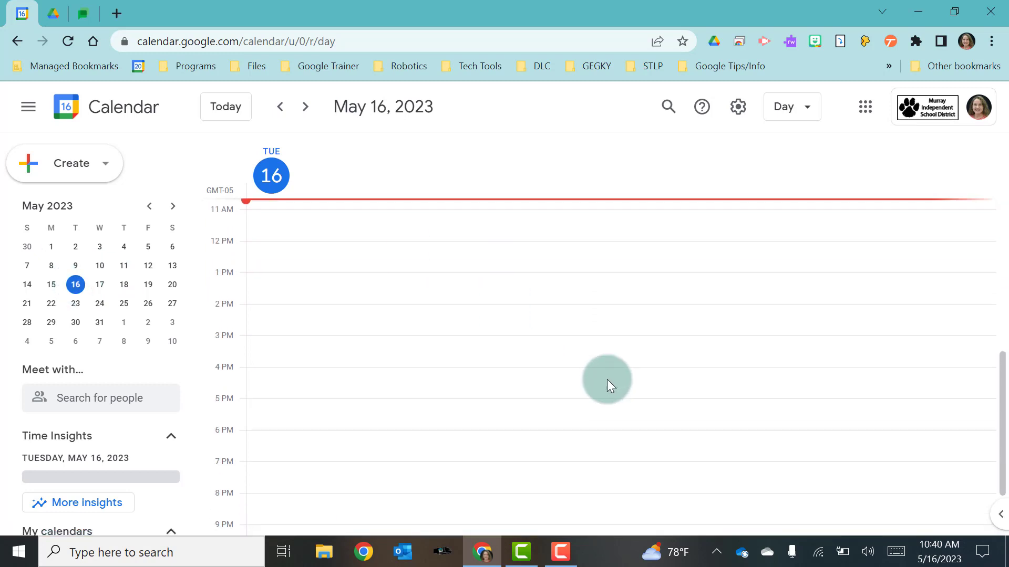
pyautogui.scroll(3, 607, 379)
pyautogui.scroll(5, 607, 379)
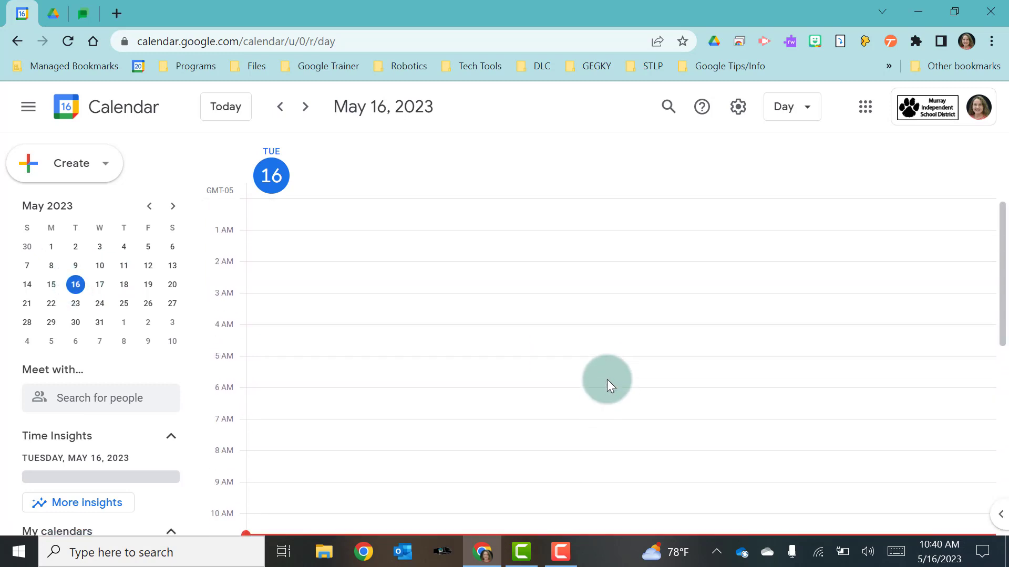
# Look through the current week's hours in week view and show all of 2023 in year view
pyautogui.click(804, 108)
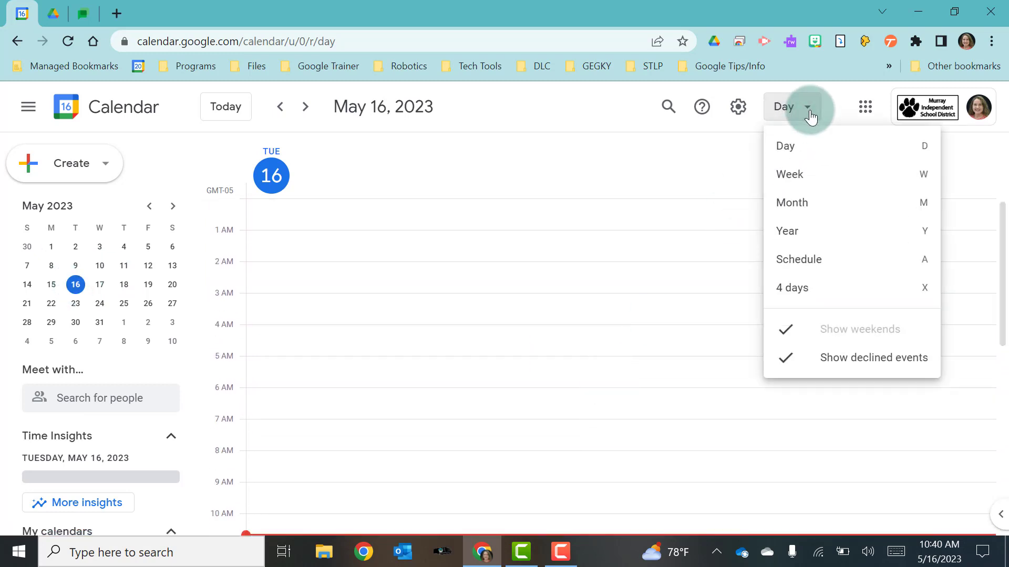
pyautogui.click(776, 182)
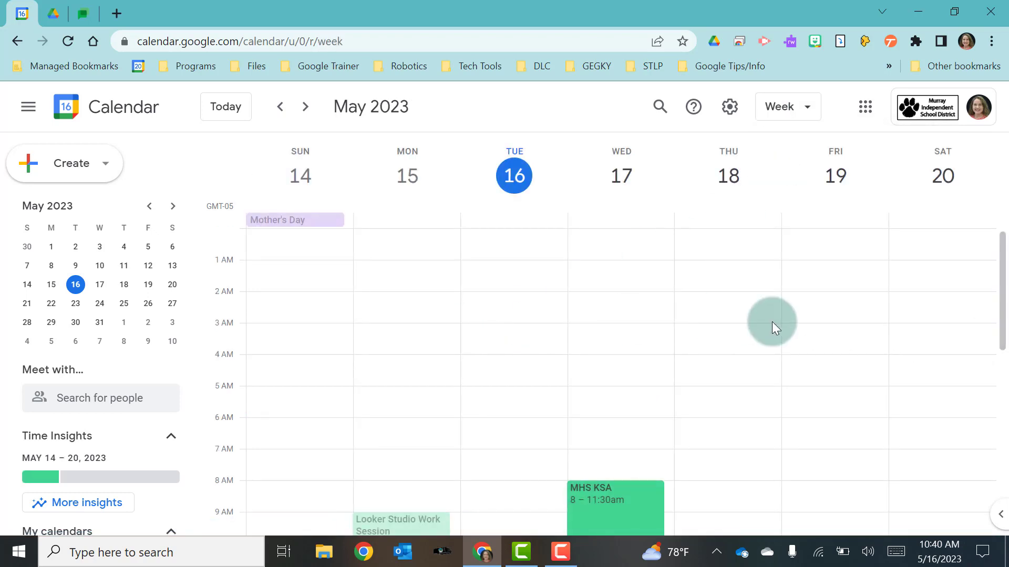
pyautogui.scroll(-8, 772, 321)
pyautogui.scroll(8, 771, 322)
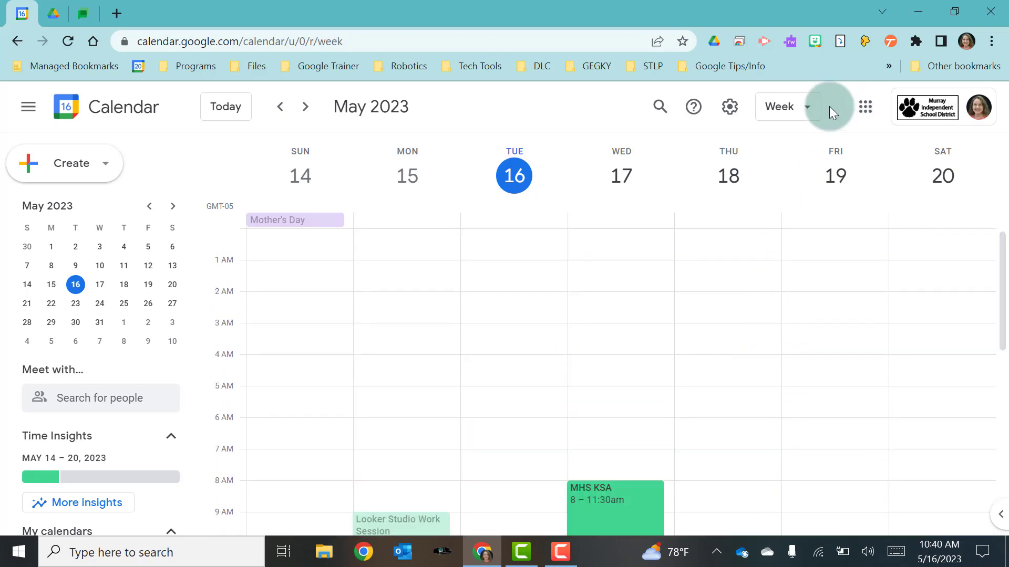
pyautogui.click(807, 107)
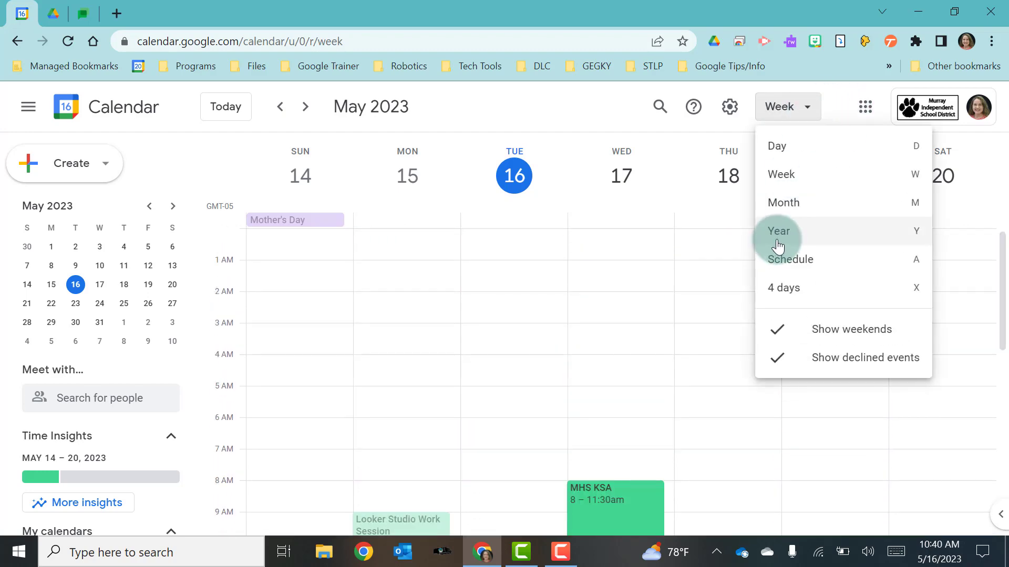
pyautogui.click(778, 231)
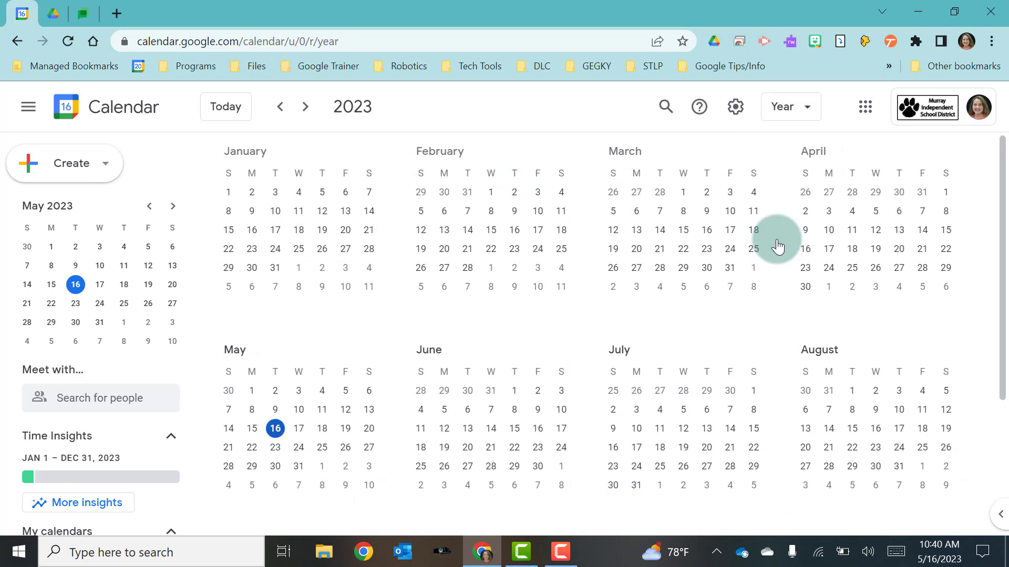
# Look through the upcoming events in schedule view and return to month view
pyautogui.click(791, 106)
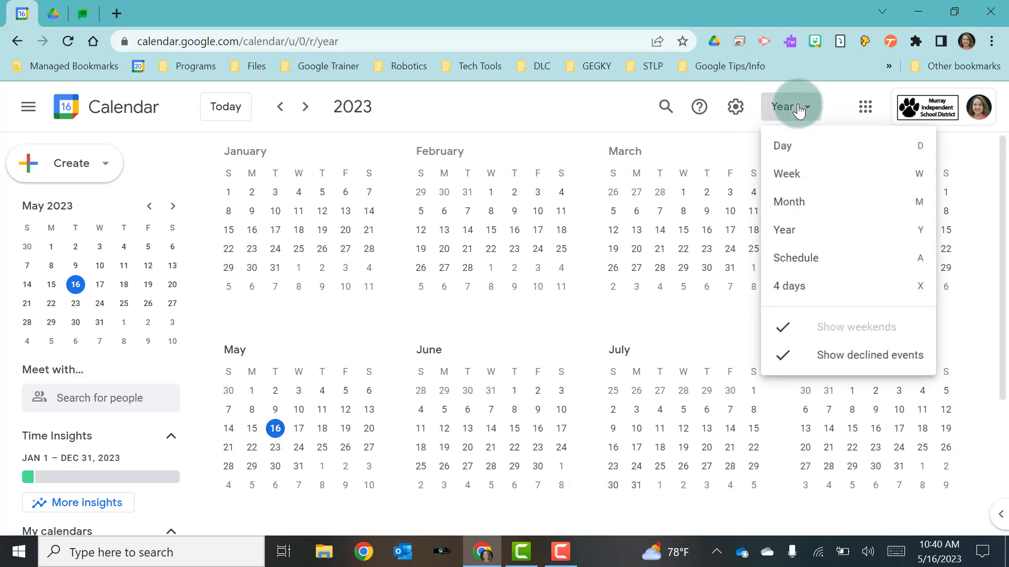
pyautogui.click(775, 259)
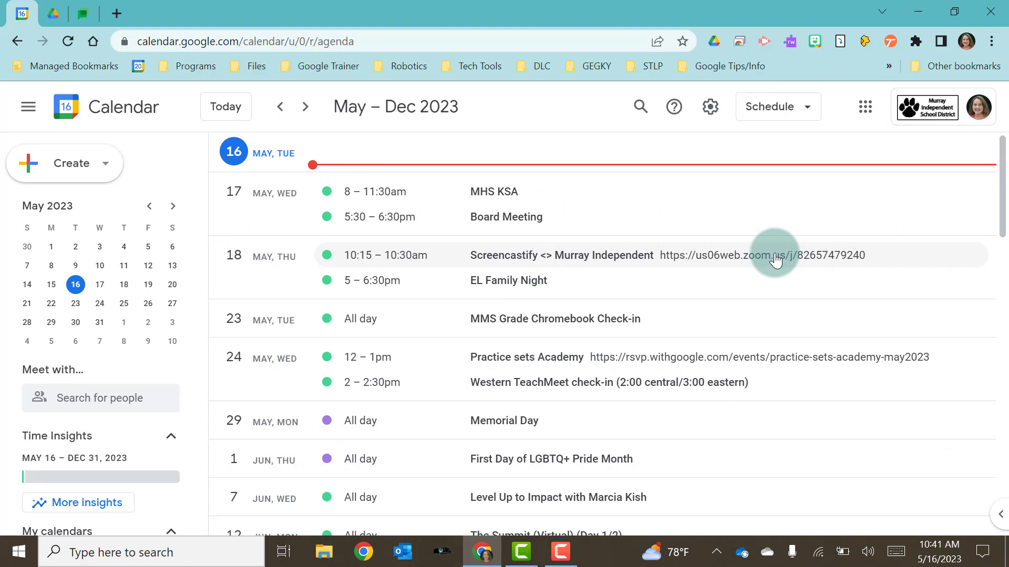
pyautogui.scroll(-3, 512, 415)
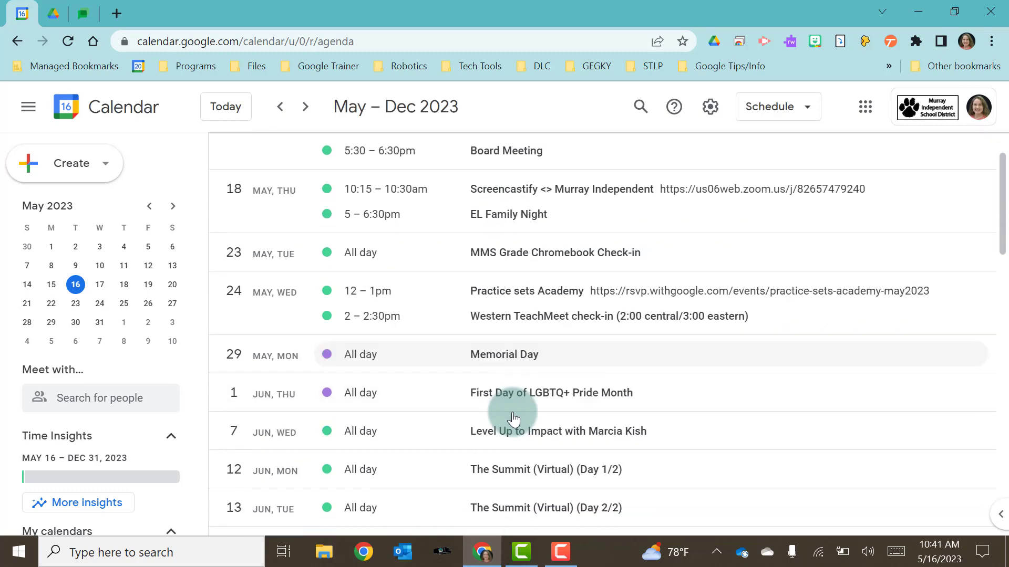
pyautogui.scroll(-10, 514, 418)
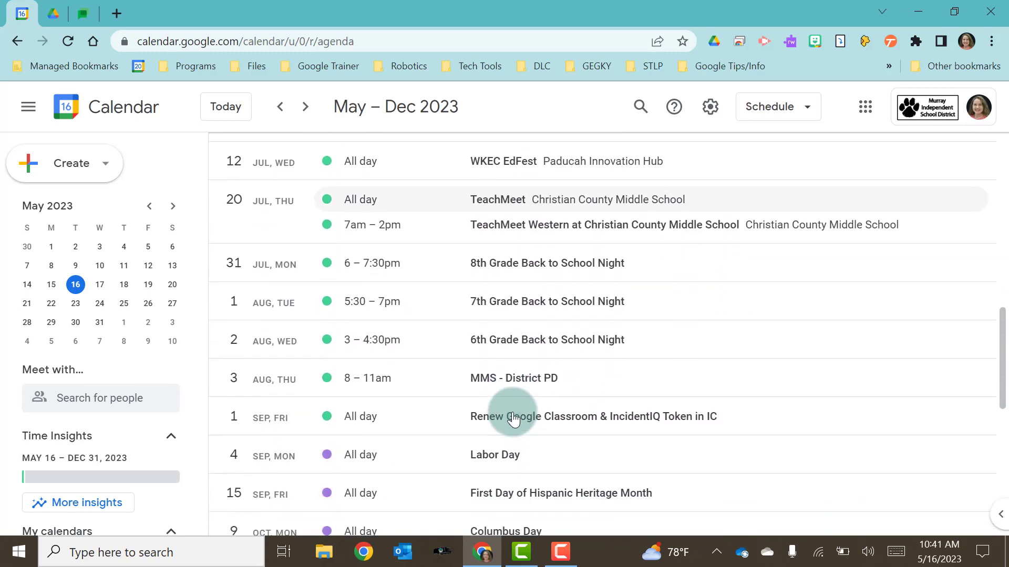
pyautogui.scroll(15, 514, 419)
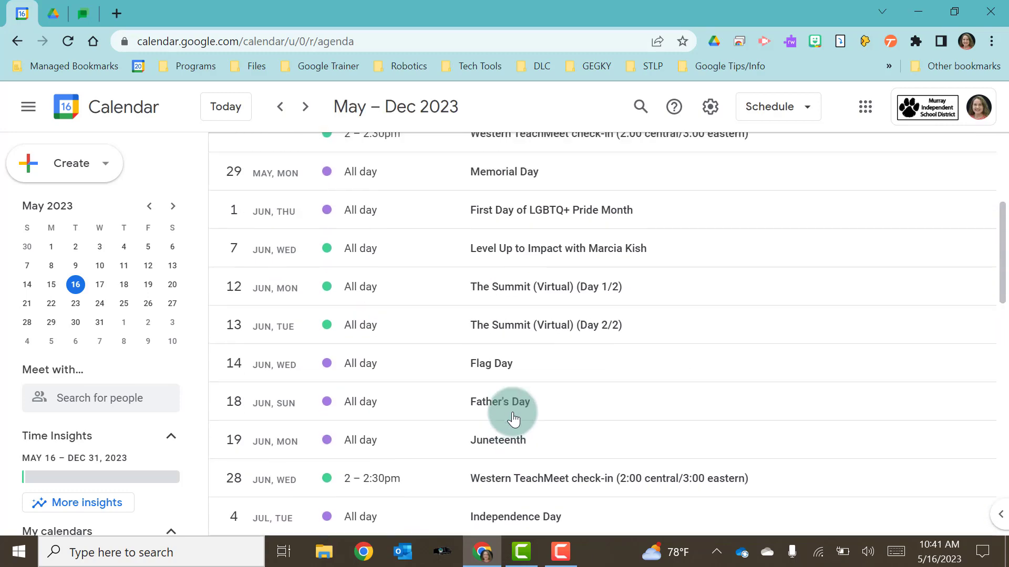
pyautogui.click(812, 107)
pyautogui.click(763, 203)
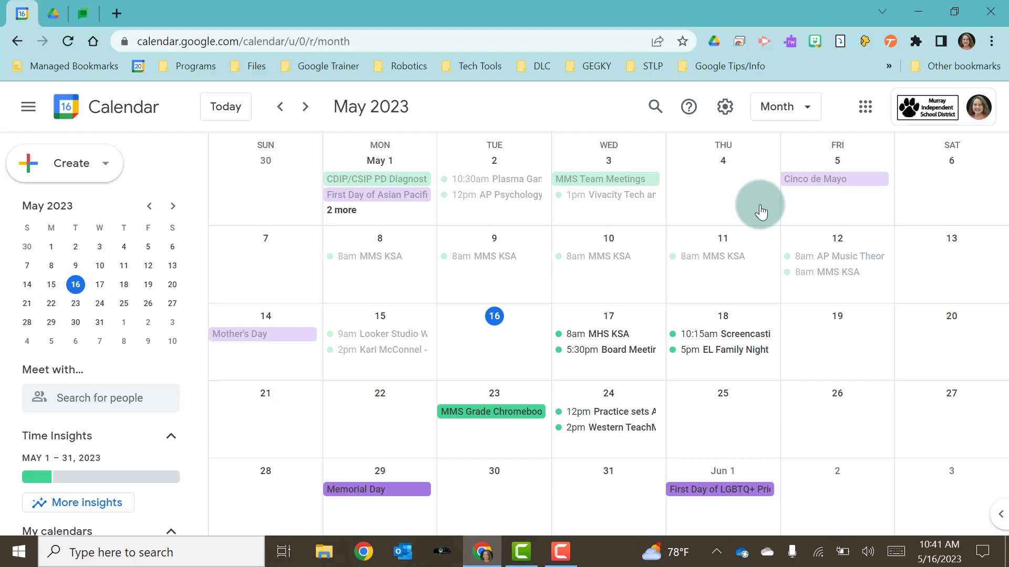
# Display the 050_Auxiliary Gym and 050_Main Gym calendars on the month grid
pyautogui.scroll(-3, 140, 247)
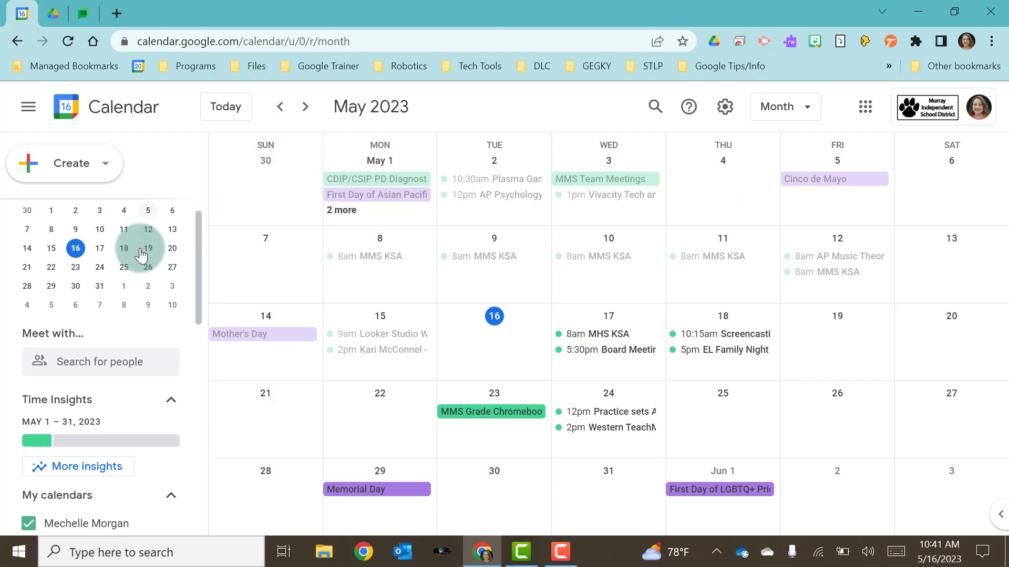
pyautogui.scroll(-5, 141, 256)
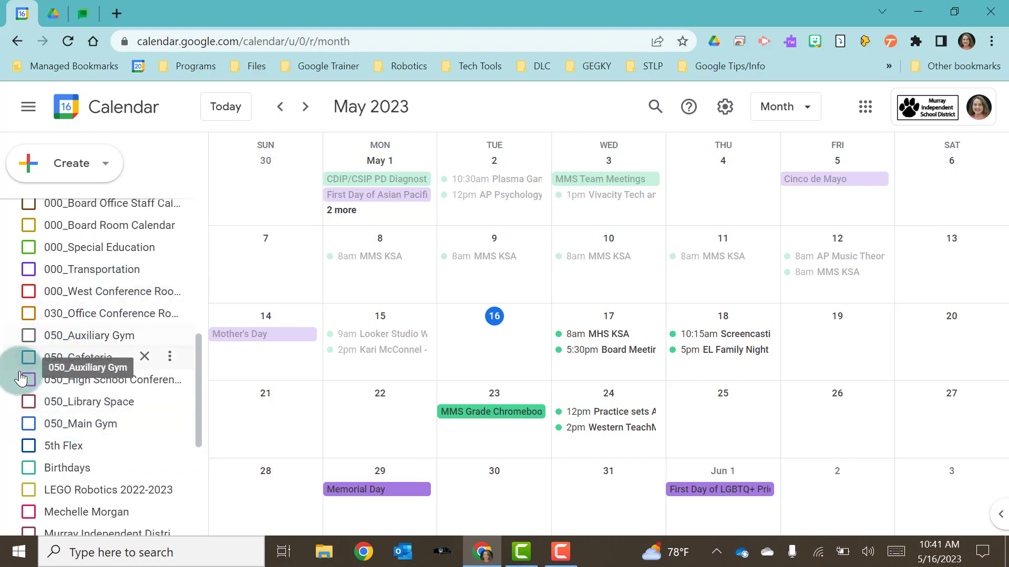
pyautogui.click(29, 336)
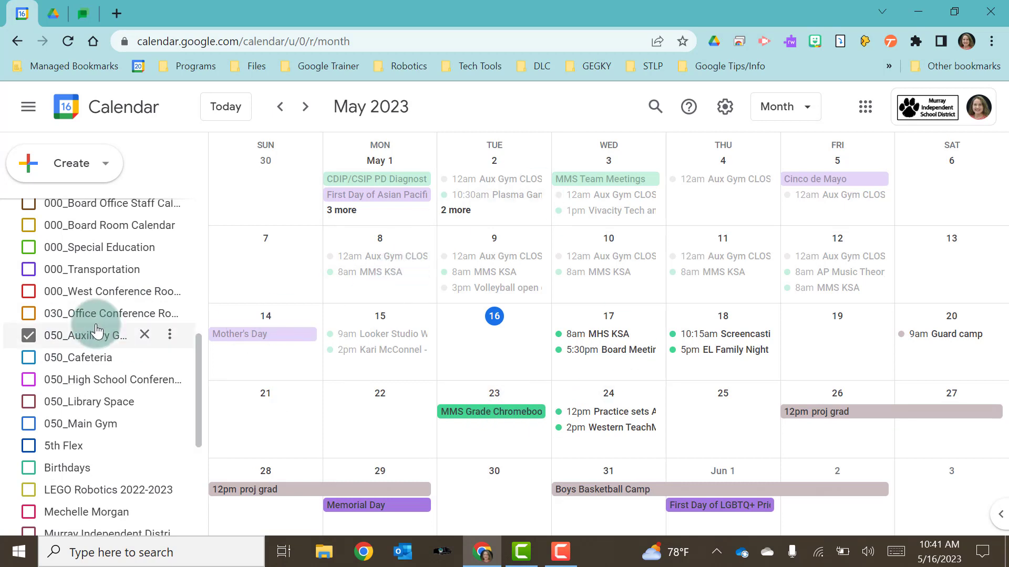
pyautogui.scroll(-2, 100, 326)
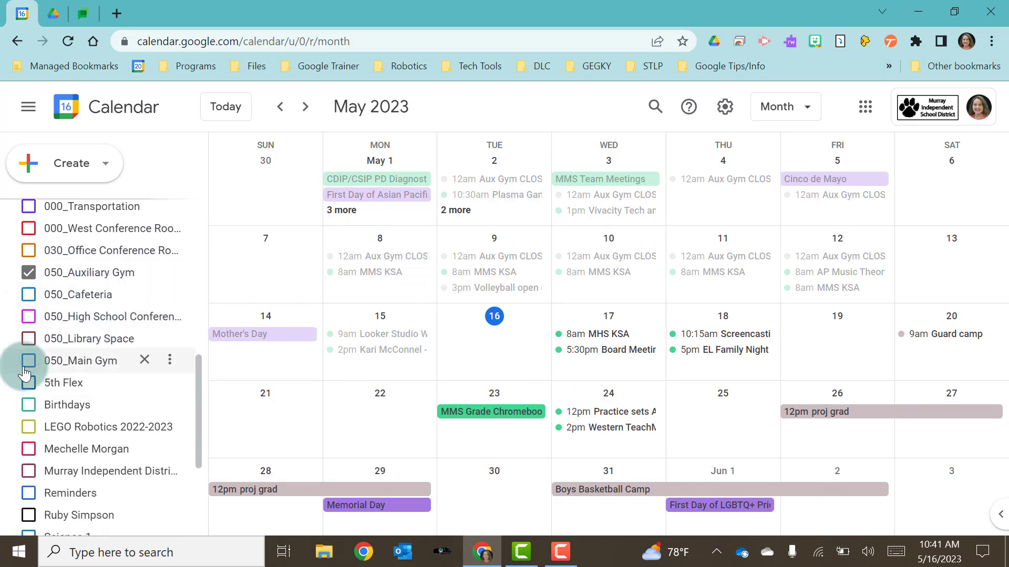
pyautogui.click(27, 362)
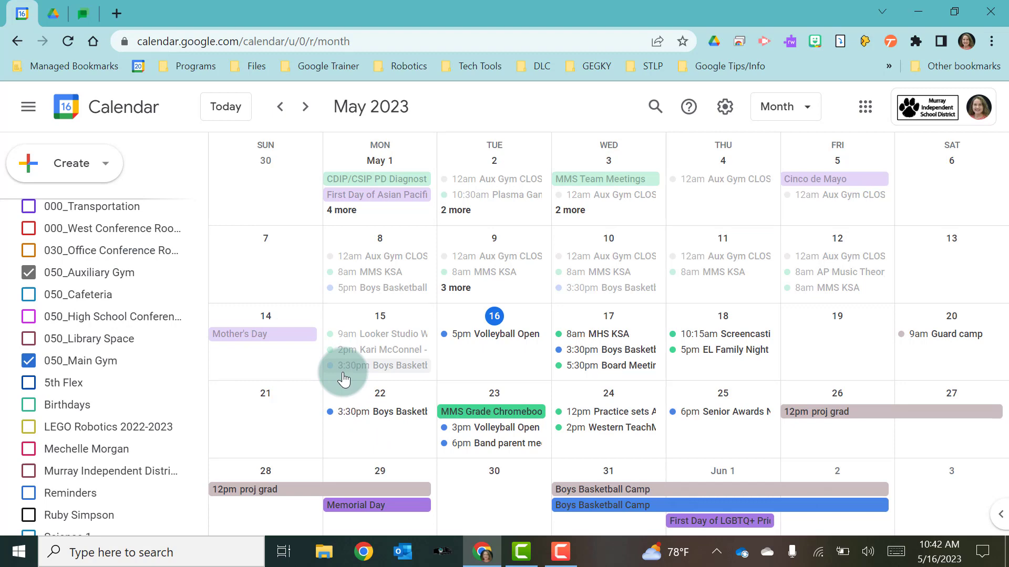
# Browse the gym events back to February 2023 and return to May 2023
pyautogui.press('k')
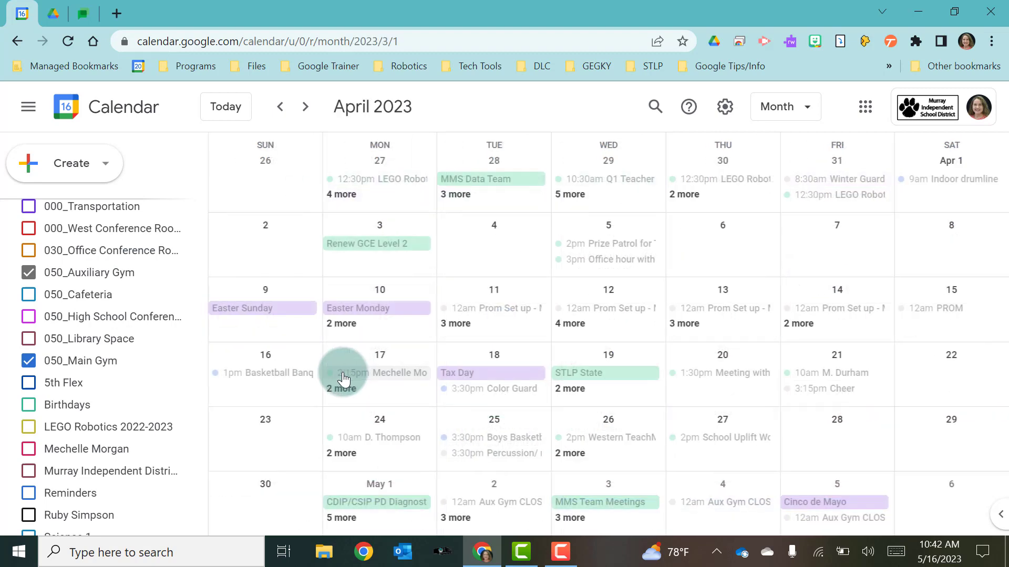
pyautogui.press('k')
pyautogui.press('k')
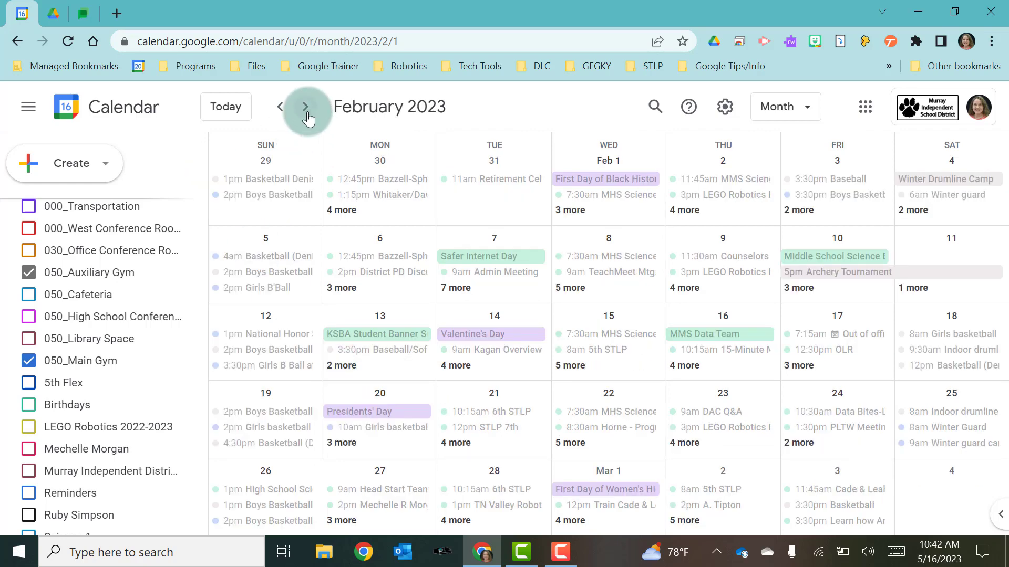
pyautogui.click(305, 107)
pyautogui.click(305, 106)
pyautogui.click(305, 107)
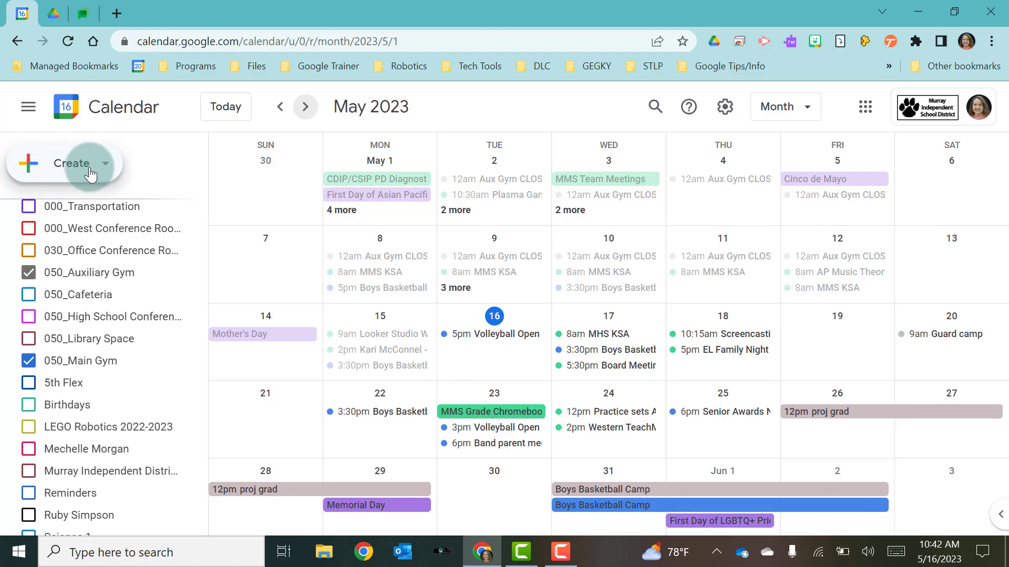
# View the types of entries that can be created and close the list without choosing one
pyautogui.click(107, 171)
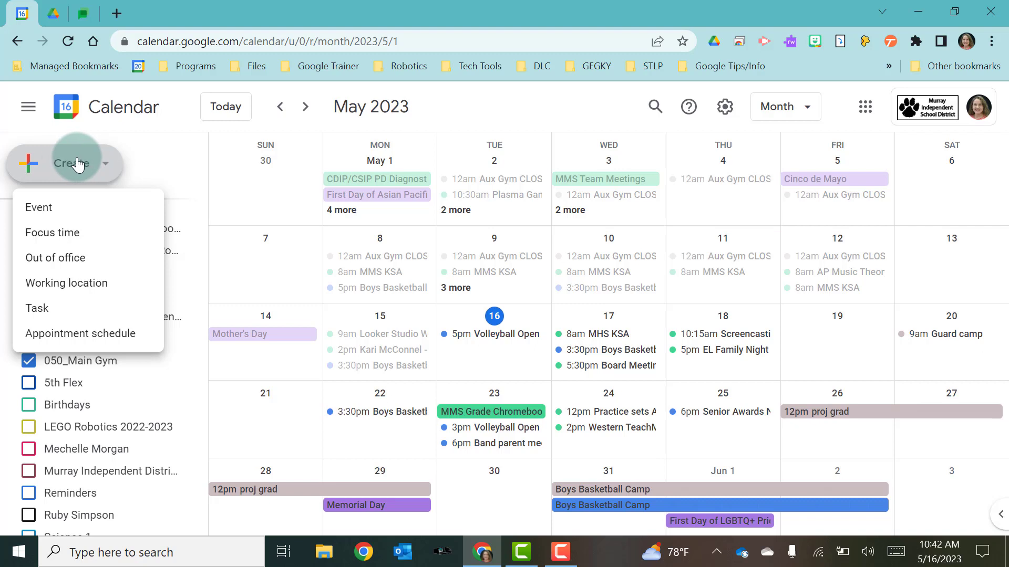
pyautogui.click(176, 166)
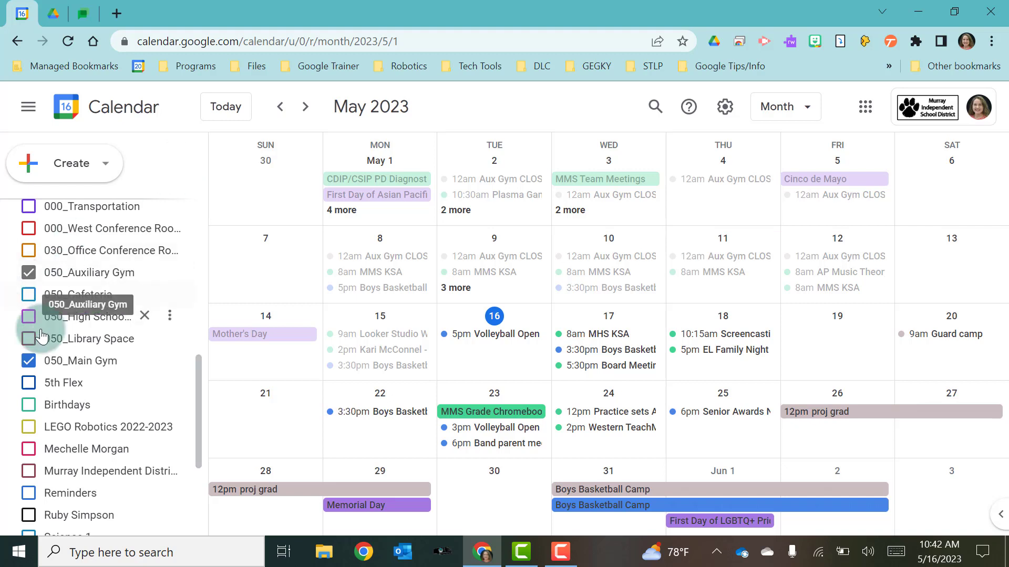
# Start a new calendar under Other calendars and name it After School Tech Trainings
pyautogui.scroll(-2, 79, 342)
pyautogui.scroll(-1, 80, 342)
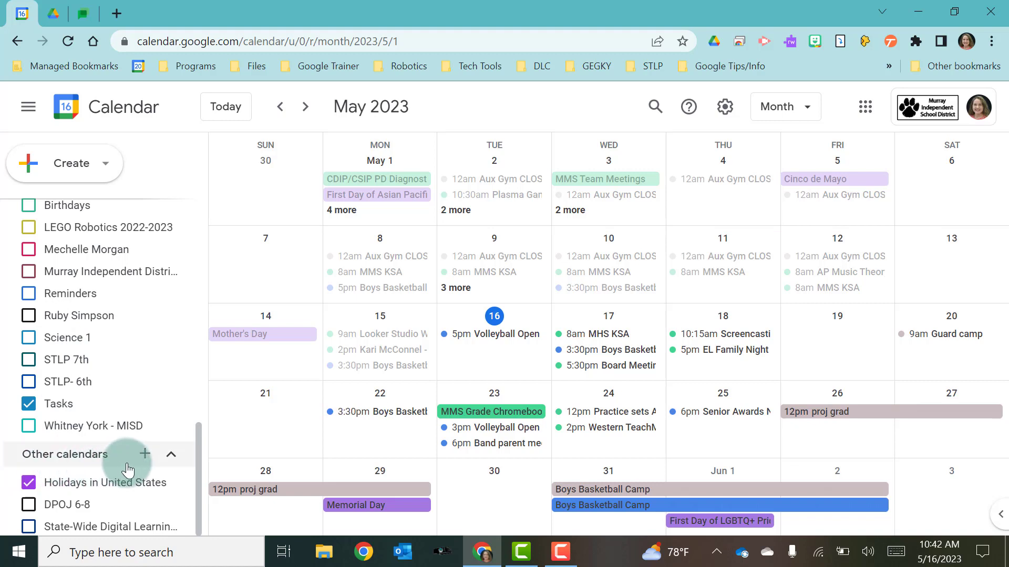
pyautogui.click(145, 461)
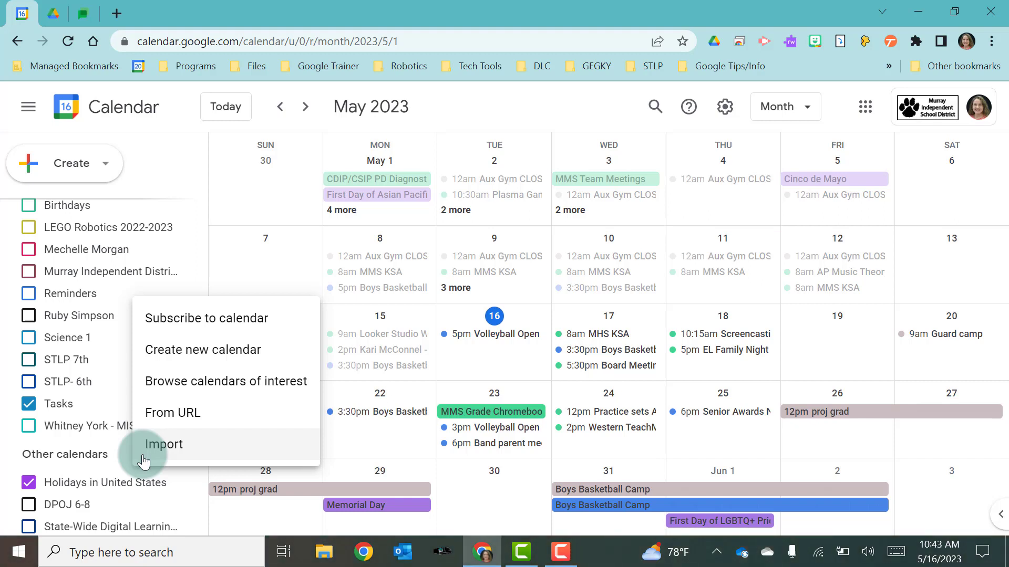
pyautogui.click(190, 352)
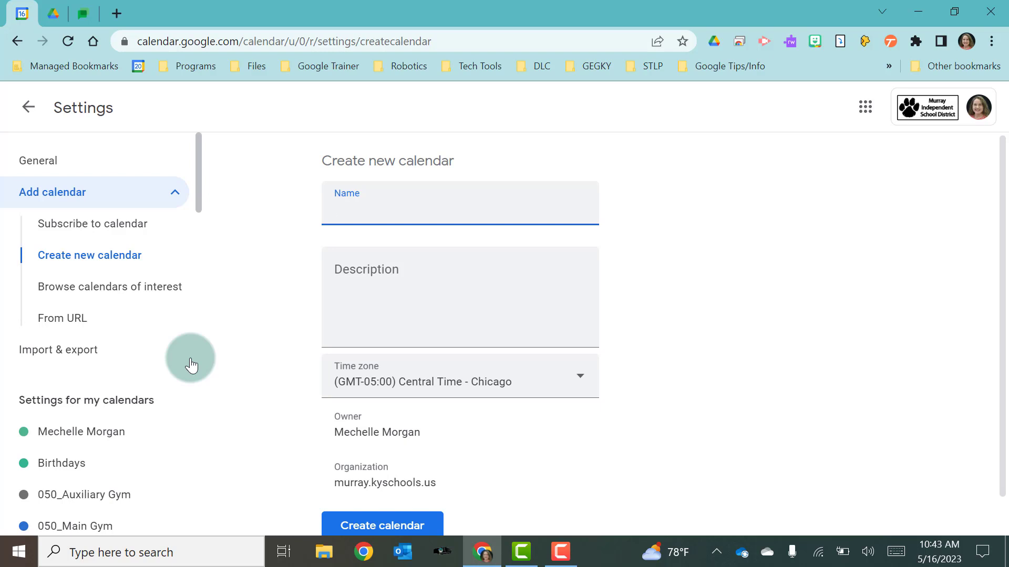
pyautogui.write('After School Tech Trainings')
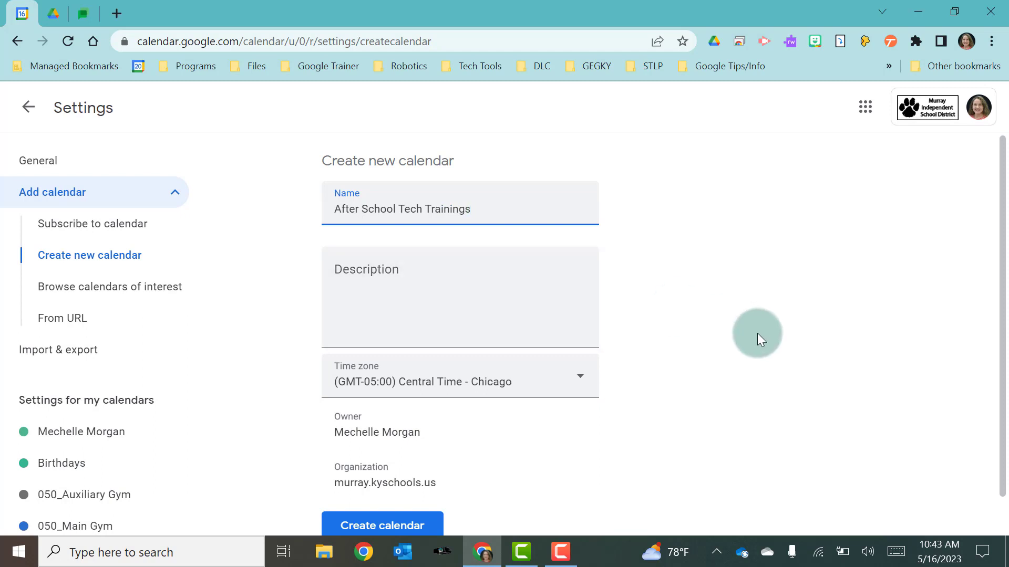
# Create the After School Tech Trainings calendar with the entered details and return to the May 2023 month view
pyautogui.scroll(-1, 757, 333)
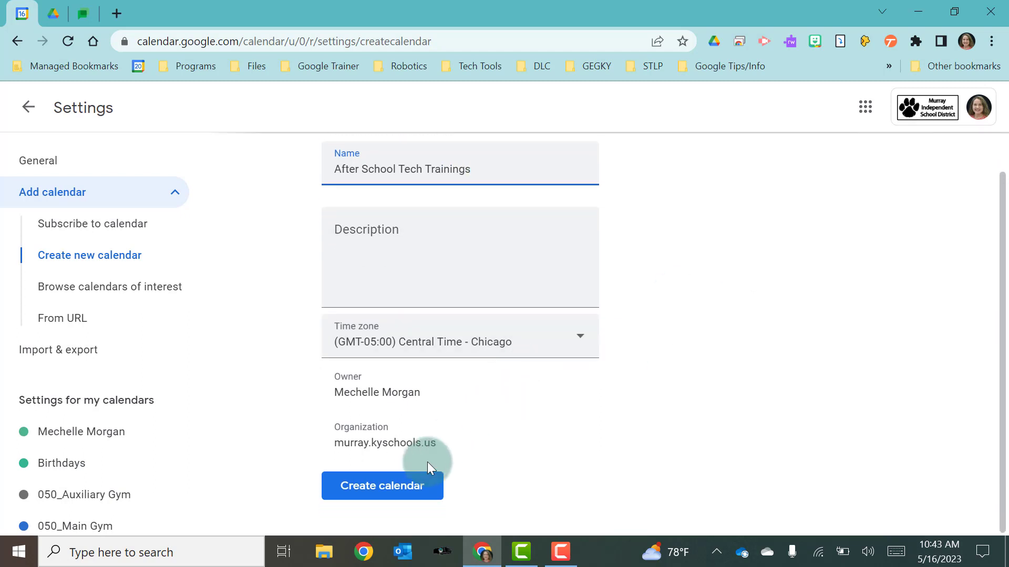
pyautogui.click(394, 490)
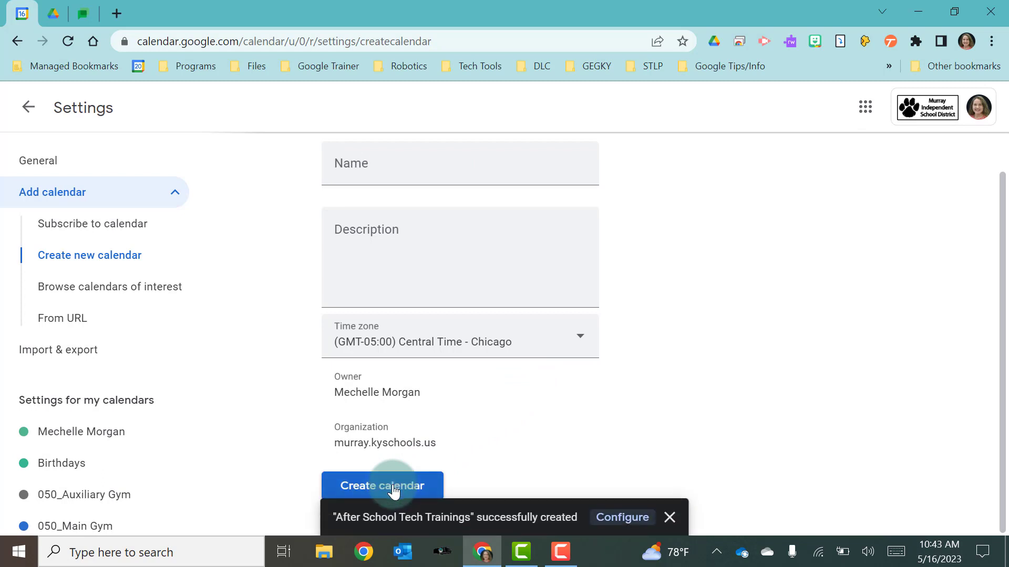
pyautogui.click(16, 97)
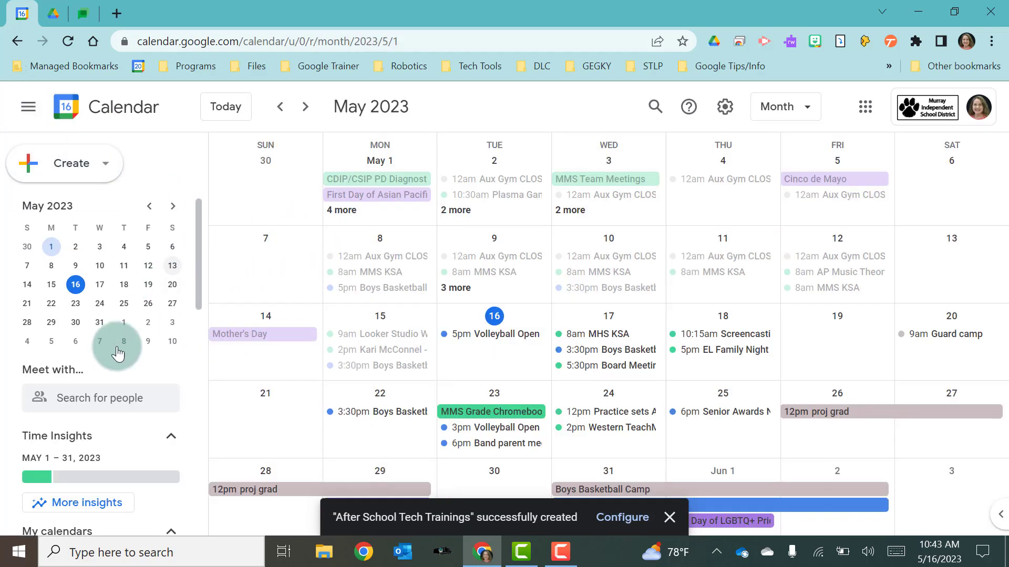
# Display only the After School Tech Trainings calendar on the grid and change its color to yellow
pyautogui.scroll(-10, 105, 358)
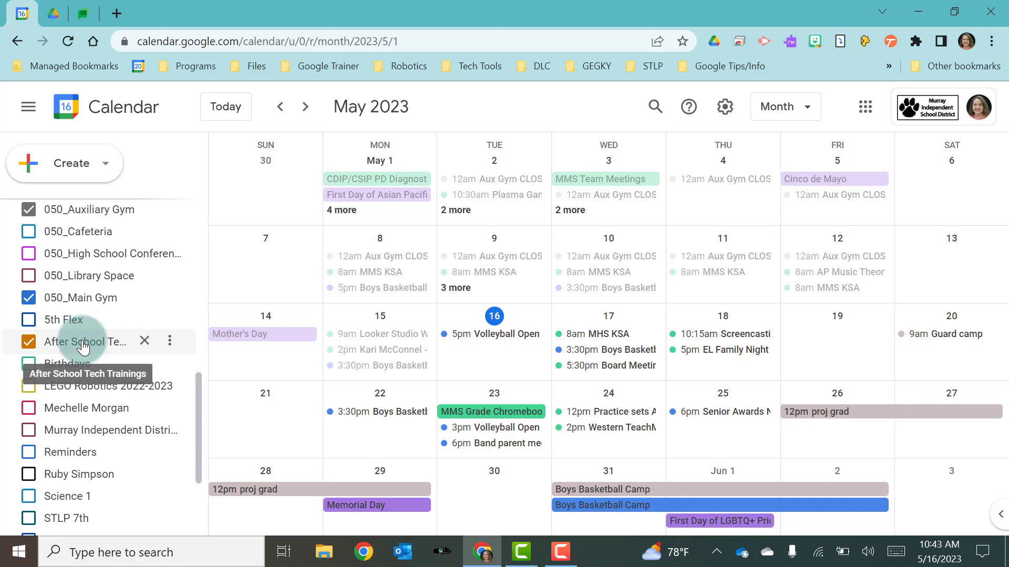
pyautogui.scroll(2, 83, 346)
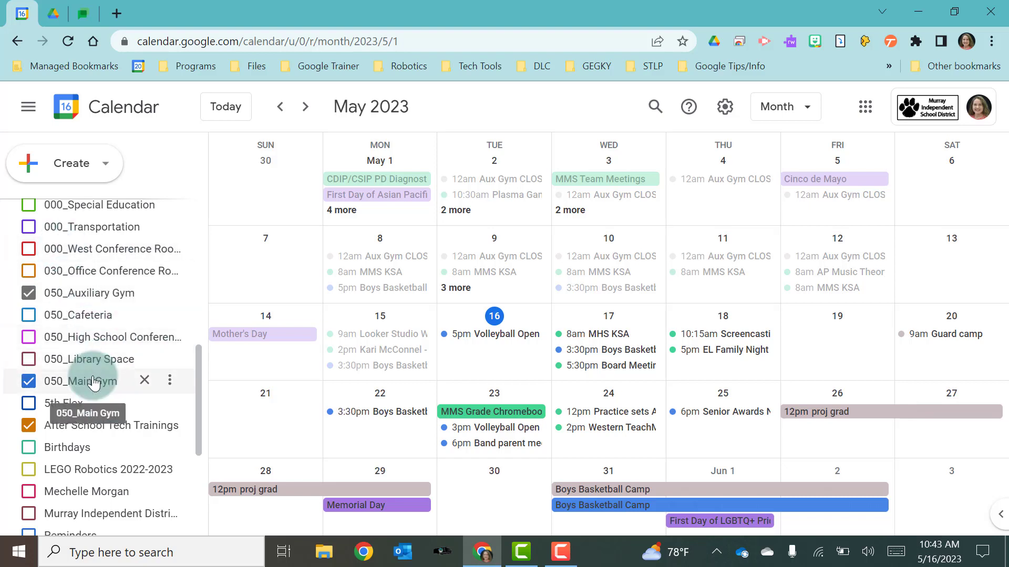
pyautogui.scroll(-3, 93, 381)
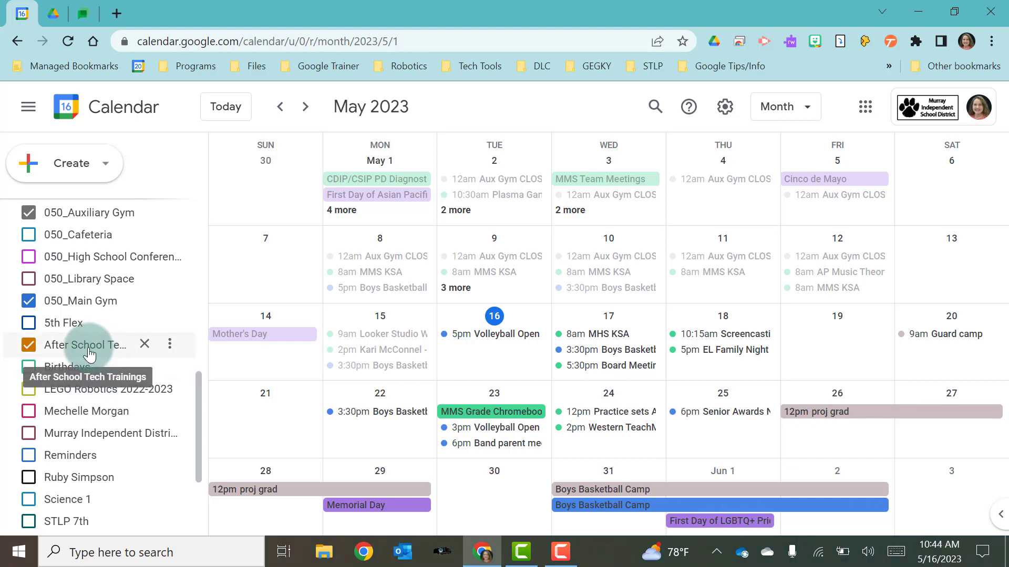
pyautogui.click(169, 346)
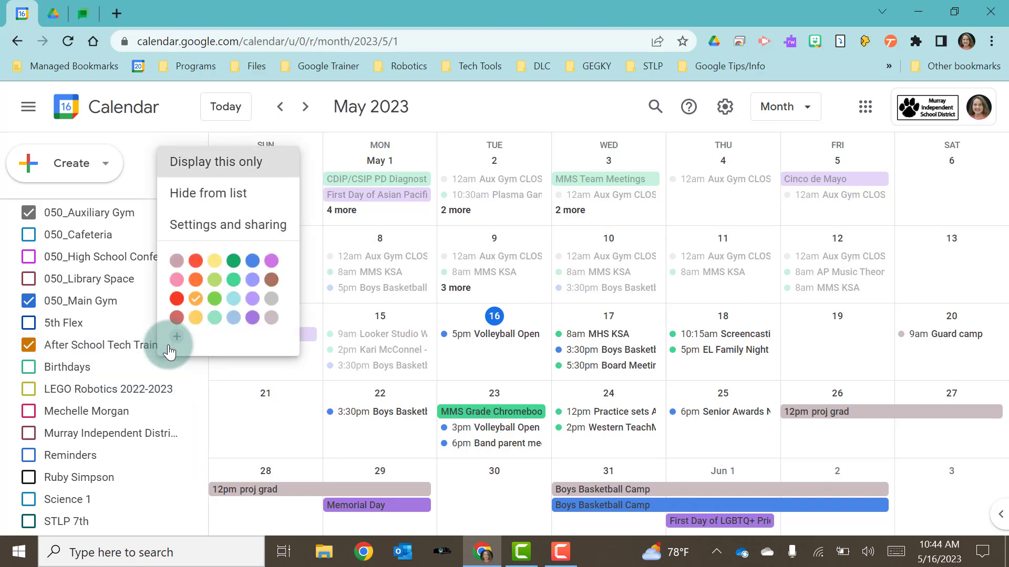
pyautogui.click(207, 164)
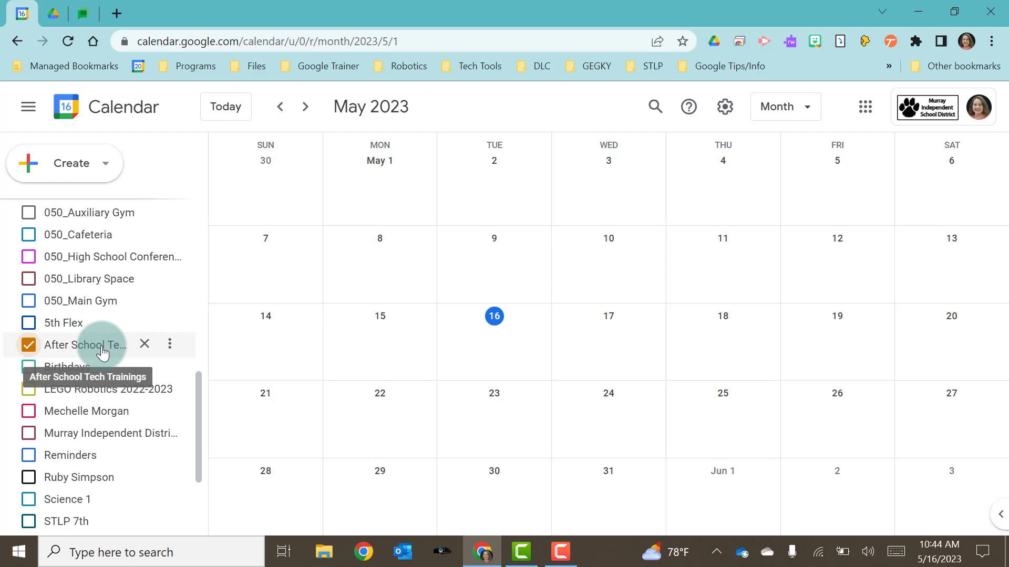
pyautogui.click(171, 348)
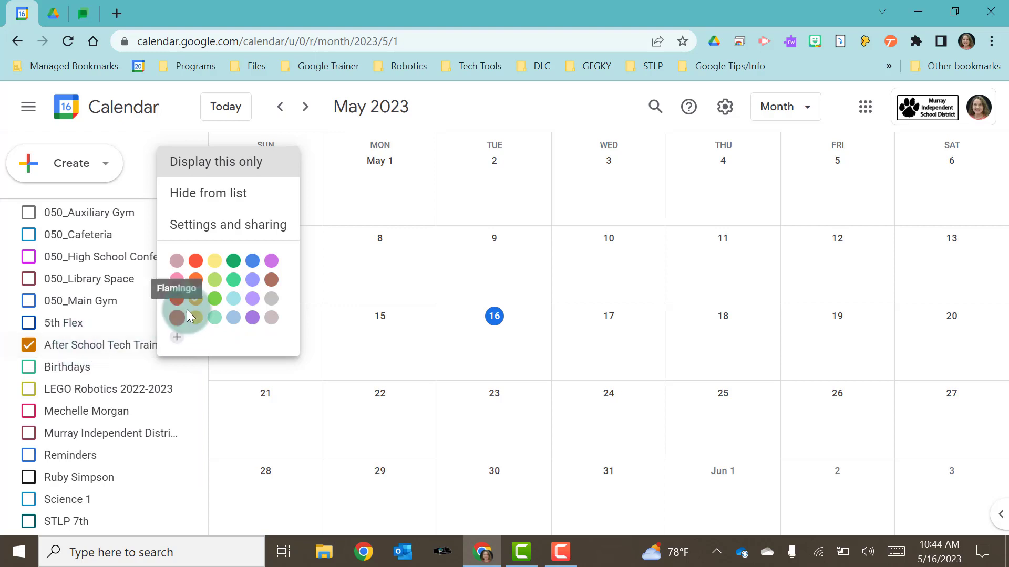
pyautogui.click(216, 263)
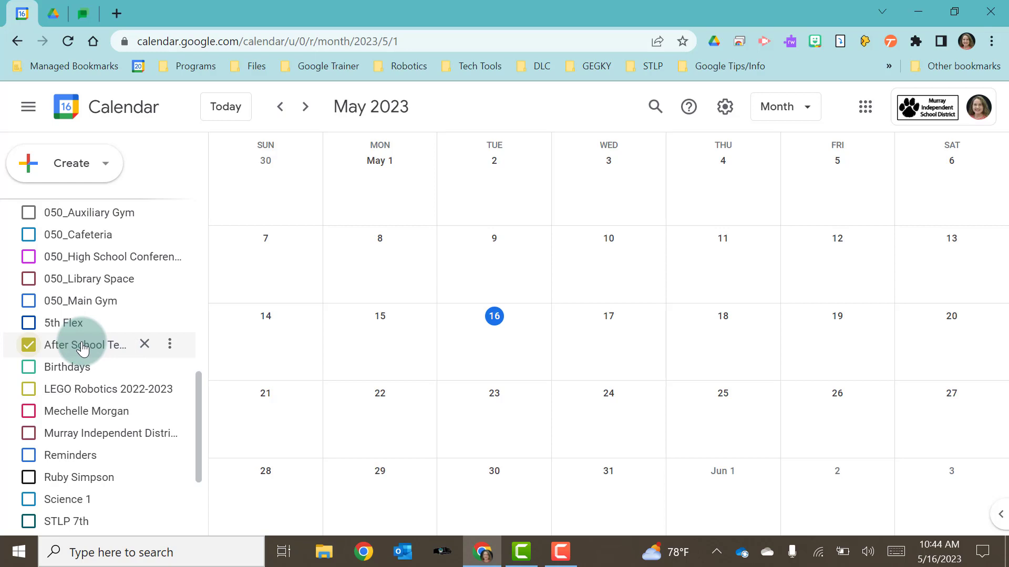
# Browse the After School Tech Trainings calendar back to March 2023 and forward again to April 2023
pyautogui.scroll(3, 408, 354)
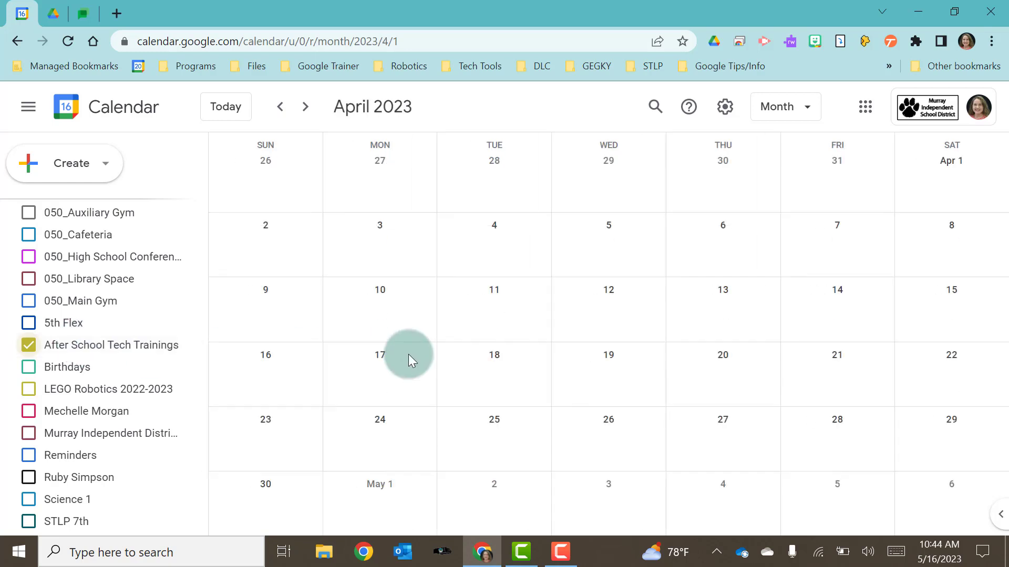
pyautogui.click(304, 106)
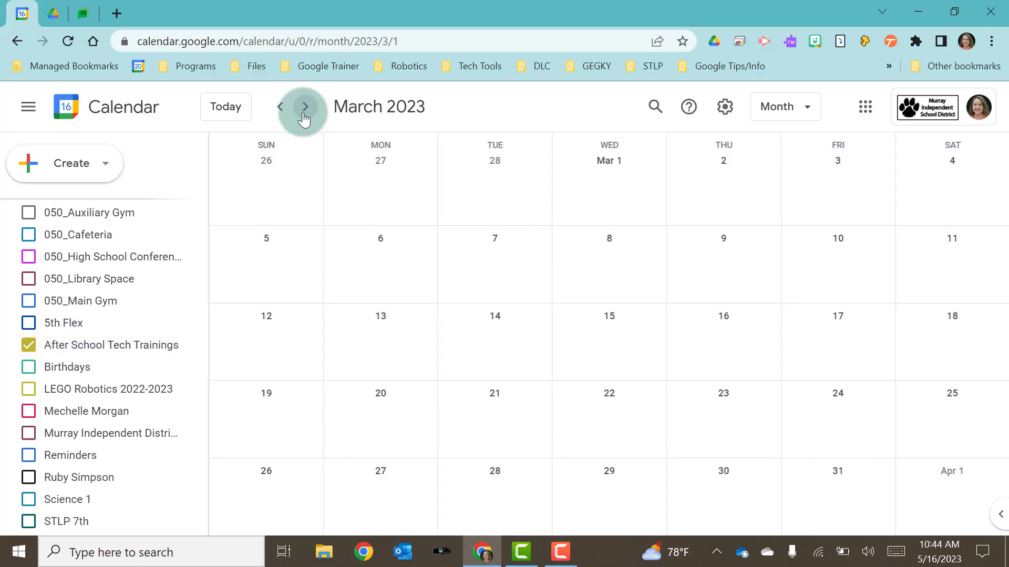
pyautogui.click(304, 106)
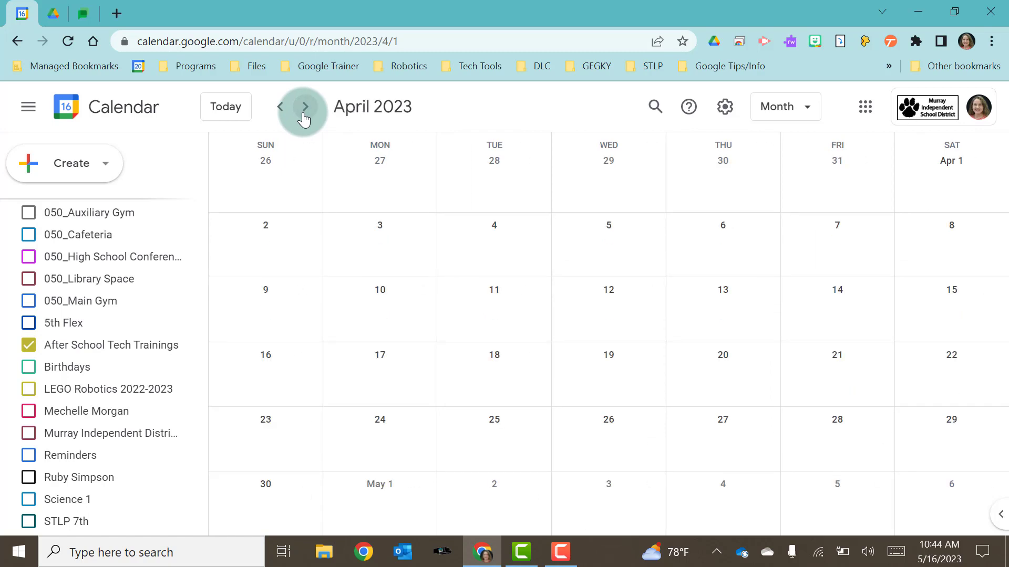